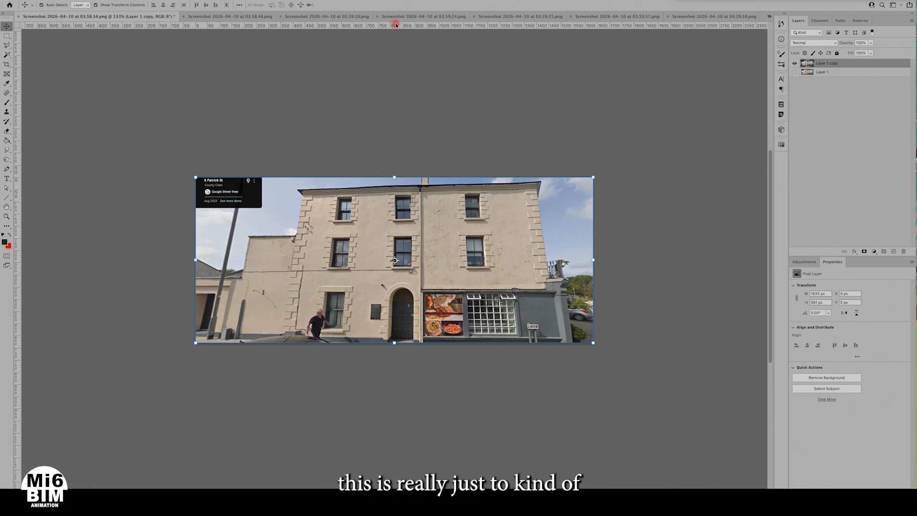
# Place guides along the building's roofline, its right and left wall edges, and the ground line.
pyautogui.moveTo(397, 25); pyautogui.dragTo(394, 186)
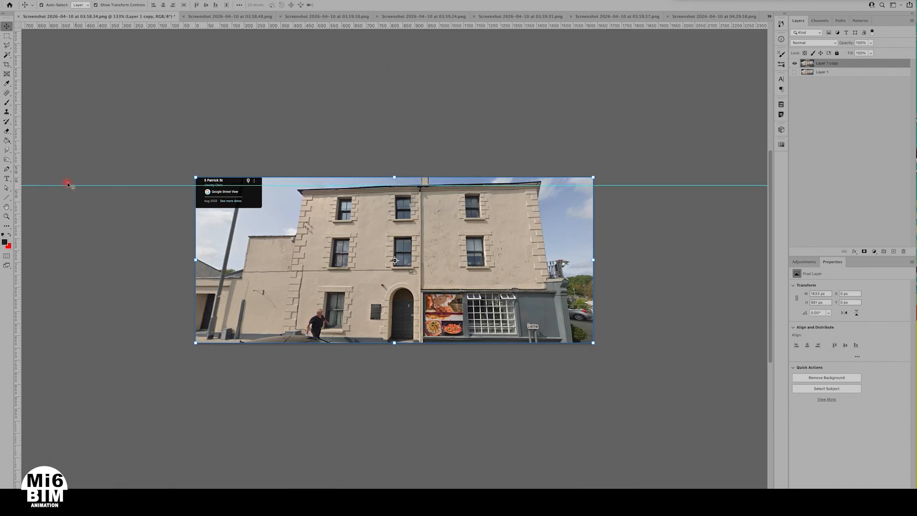
pyautogui.moveTo(15, 220); pyautogui.dragTo(538, 227)
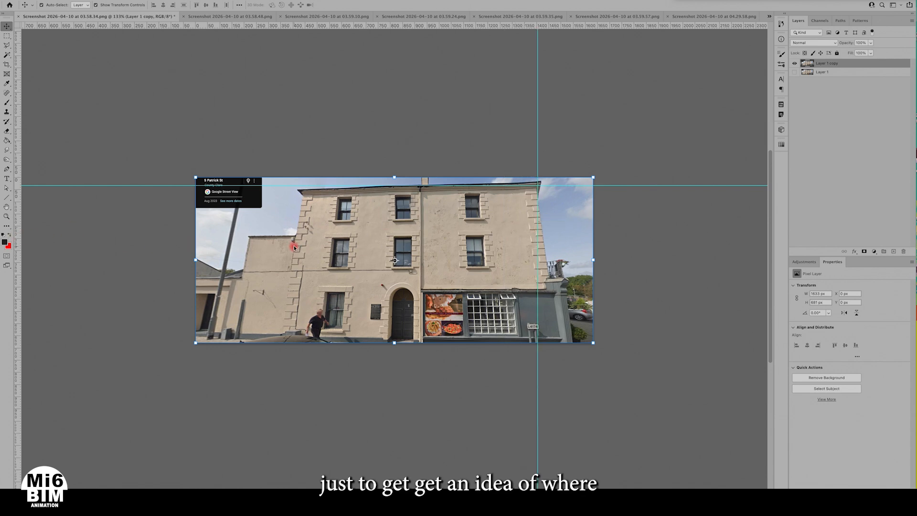
pyautogui.moveTo(17, 263); pyautogui.dragTo(301, 253)
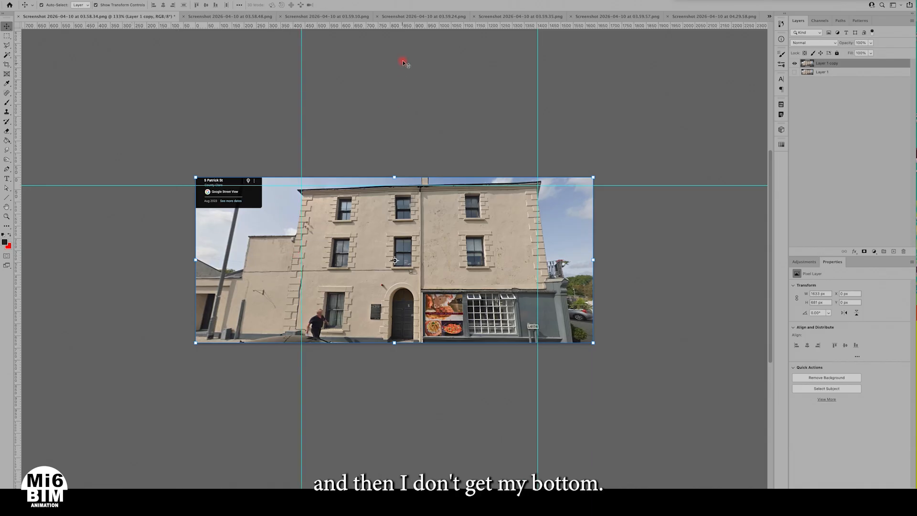
pyautogui.moveTo(343, 26); pyautogui.dragTo(326, 340)
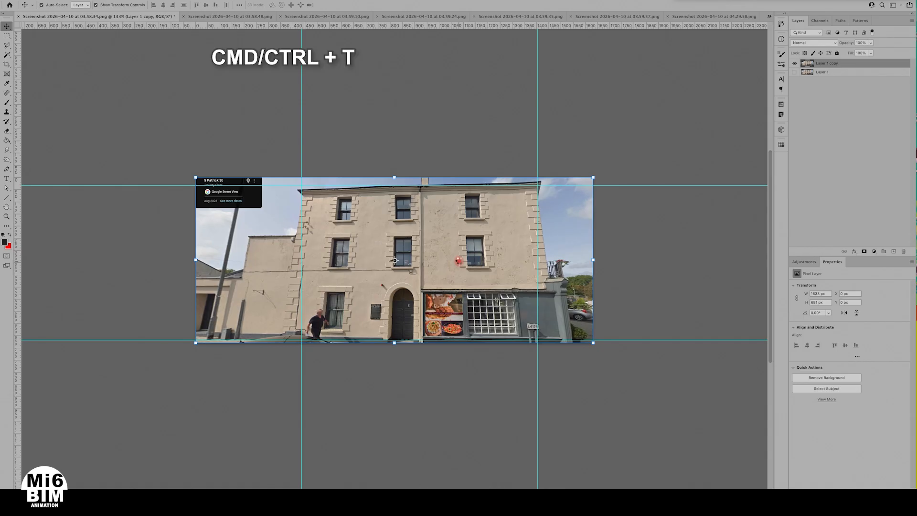
pyautogui.hotkey('ctrl', 't')
pyautogui.rightClick(459, 262)
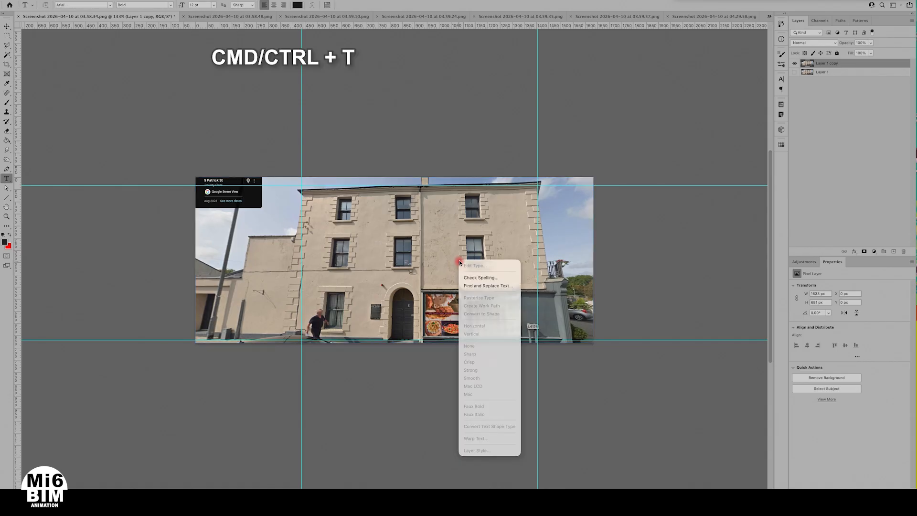
pyautogui.click(529, 207)
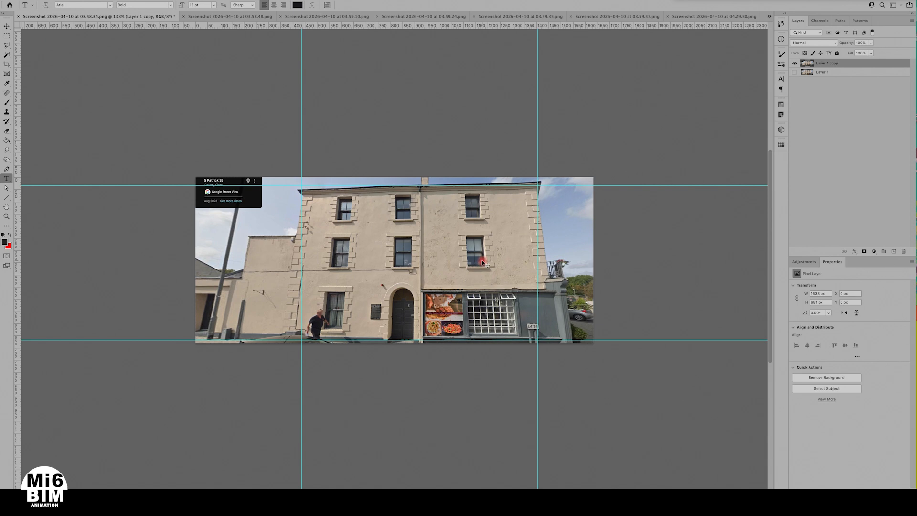
# Distort the facade layer with the reference point at top centre, pulling both lower corners inward to straighten the walls against the guides.
pyautogui.hotkey('ctrl', 't')
pyautogui.rightClick(501, 267)
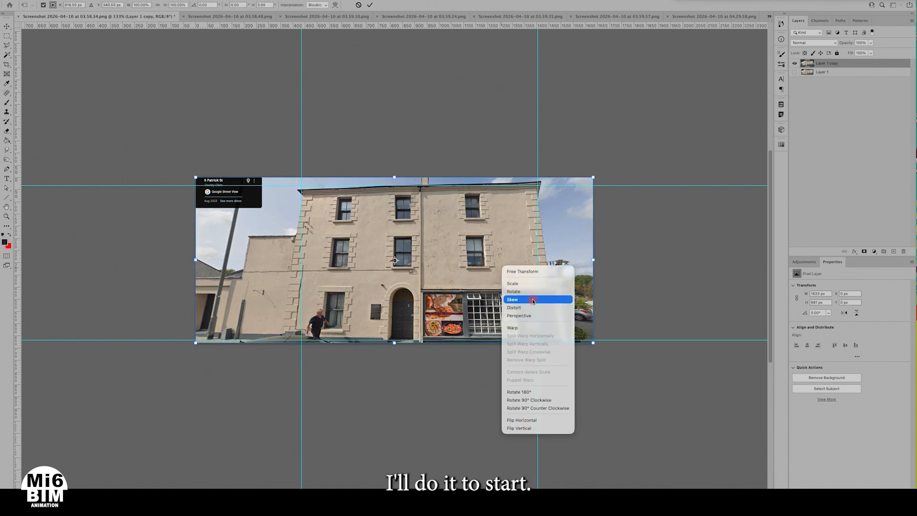
pyautogui.click(535, 316)
pyautogui.moveTo(396, 260); pyautogui.dragTo(394, 178)
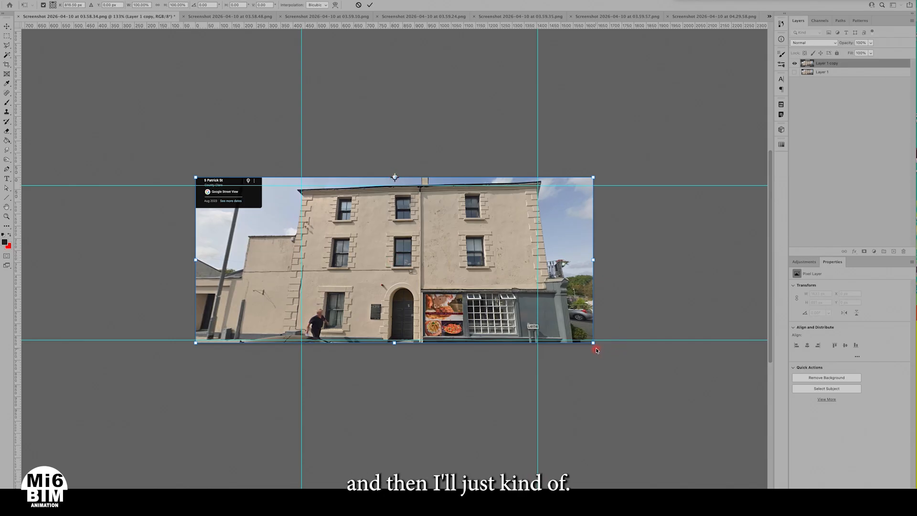
pyautogui.moveTo(594, 344); pyautogui.dragTo(569, 341)
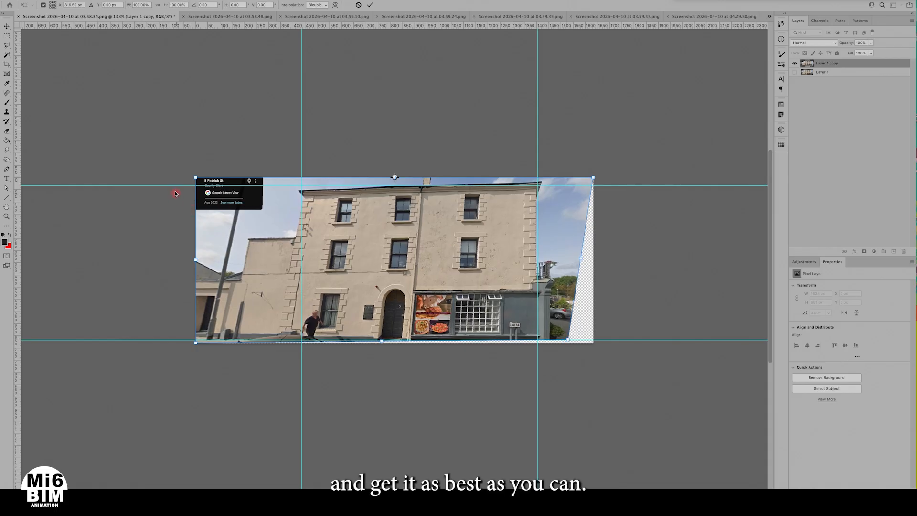
pyautogui.moveTo(196, 179); pyautogui.dragTo(195, 172)
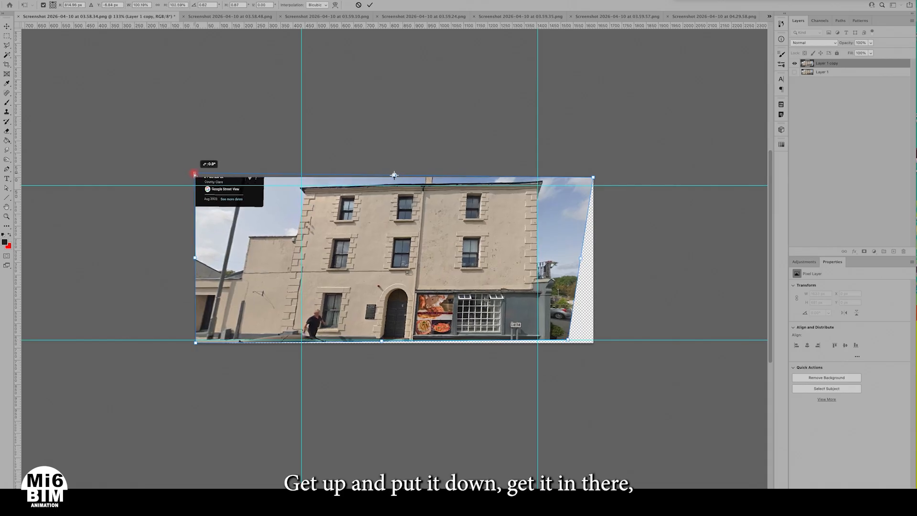
pyautogui.moveTo(597, 181); pyautogui.dragTo(593, 182)
pyautogui.moveTo(197, 344); pyautogui.dragTo(223, 340)
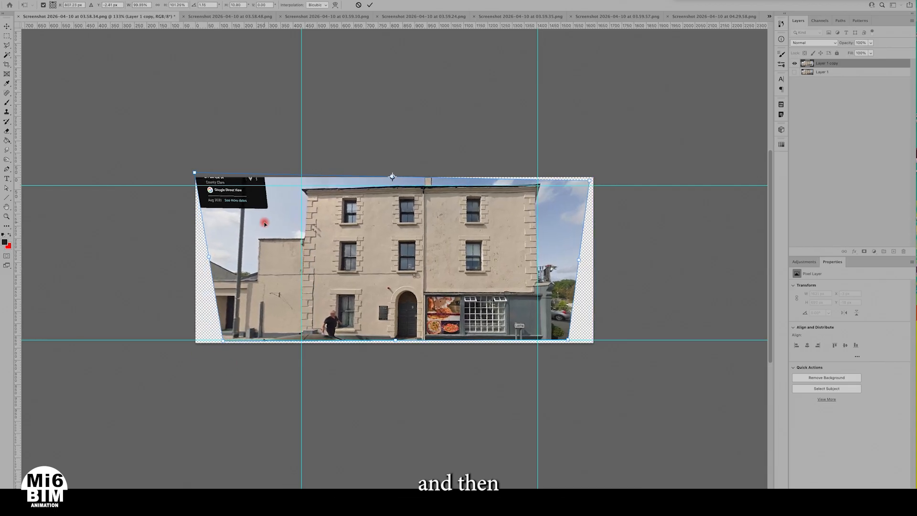
# Fine-tune the layer's corners until the roofline and walls follow the guides, then apply the transform.
pyautogui.moveTo(194, 173); pyautogui.dragTo(186, 172)
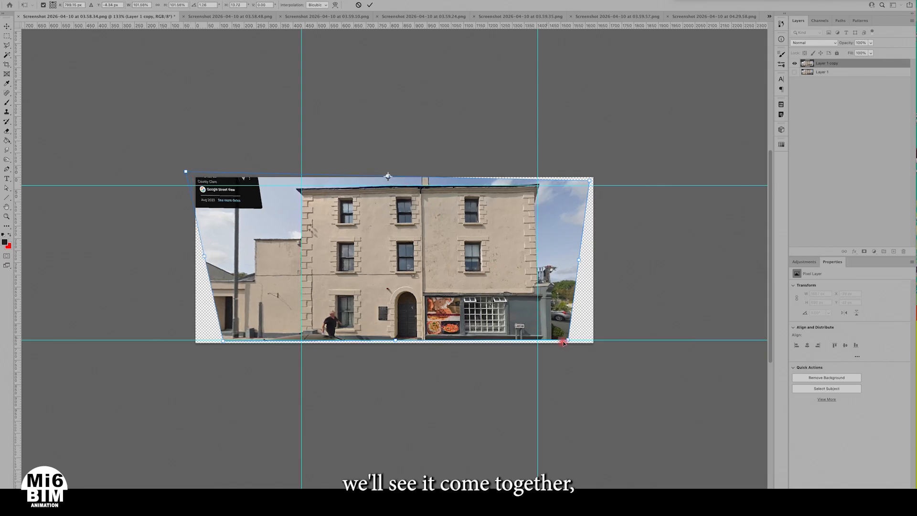
pyautogui.moveTo(569, 342); pyautogui.dragTo(570, 338)
pyautogui.moveTo(591, 182); pyautogui.dragTo(592, 180)
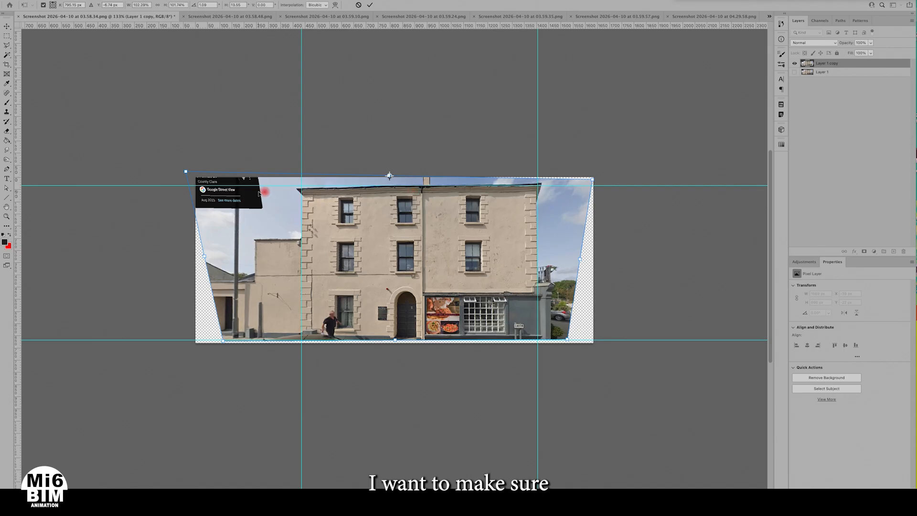
pyautogui.moveTo(185, 171); pyautogui.dragTo(183, 166)
pyautogui.moveTo(596, 182); pyautogui.dragTo(595, 184)
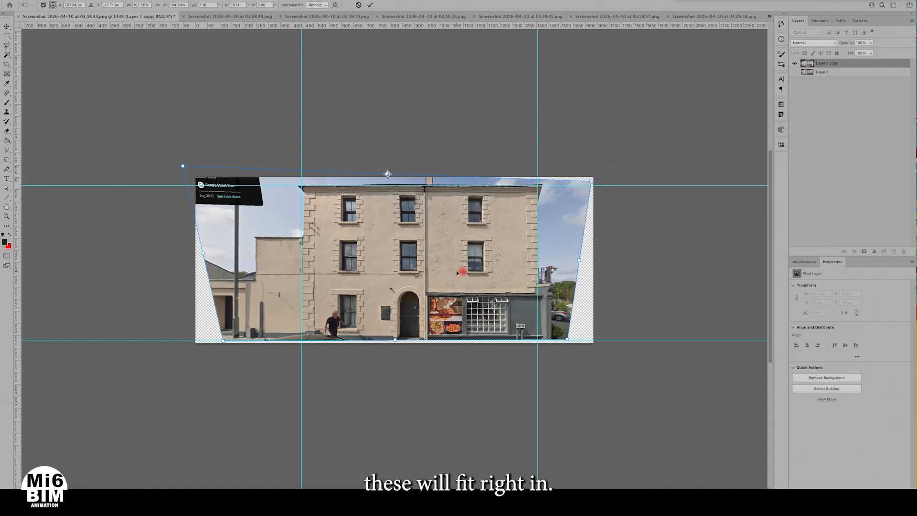
pyautogui.press('Return')
pyautogui.press('t')
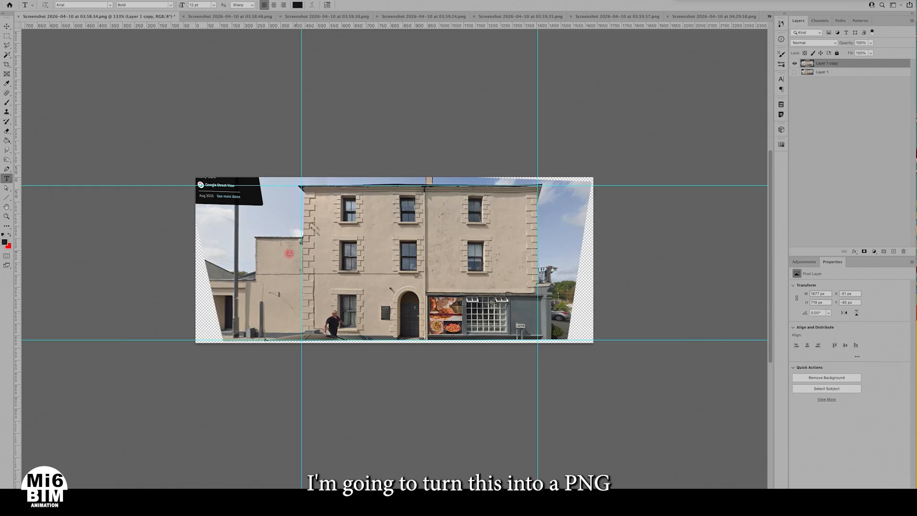
# Trace the buildings' outline with the Polygonal Lasso, invert the selection and delete the sky and surroundings.
pyautogui.click(7, 45)
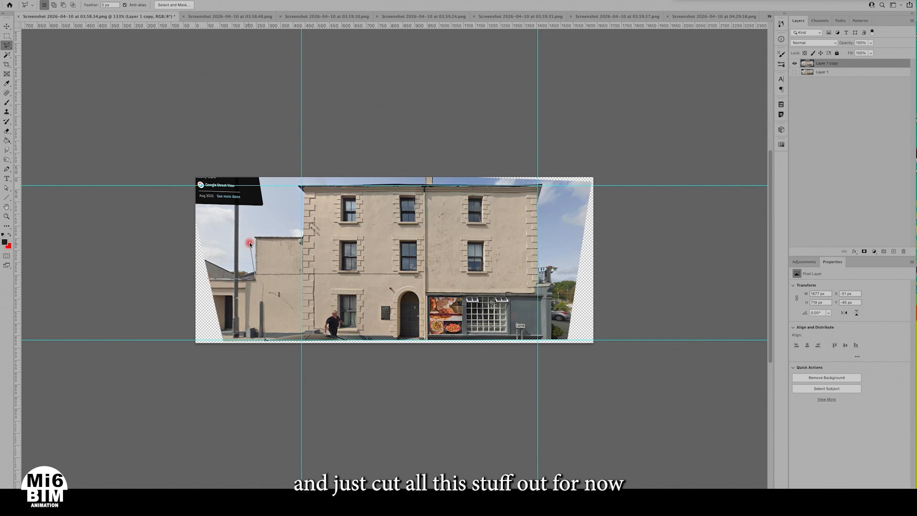
pyautogui.moveTo(262, 234)
pyautogui.mouseDown()
pyautogui.moveTo(302, 237)
pyautogui.moveTo(301, 184)
pyautogui.moveTo(537, 162)
pyautogui.moveTo(509, 178)
pyautogui.moveTo(543, 185)
pyautogui.mouseUp()
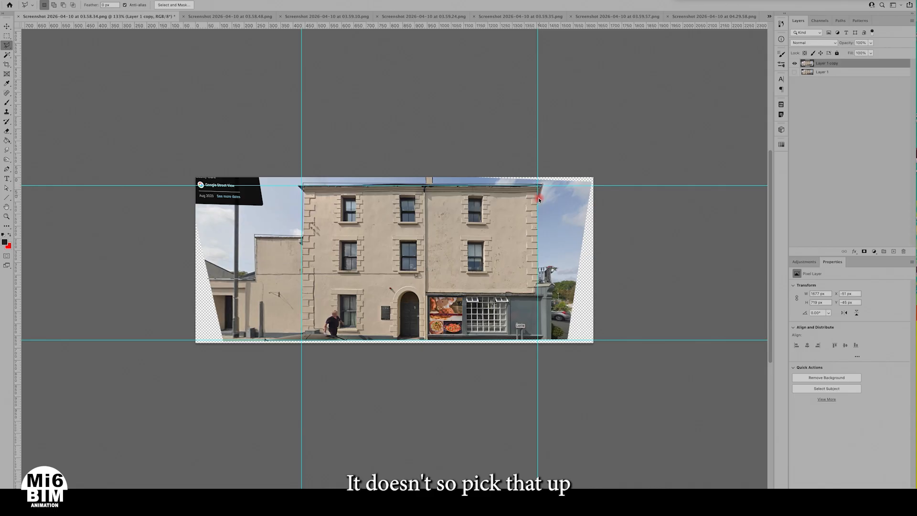
pyautogui.moveTo(539, 199); pyautogui.dragTo(538, 267)
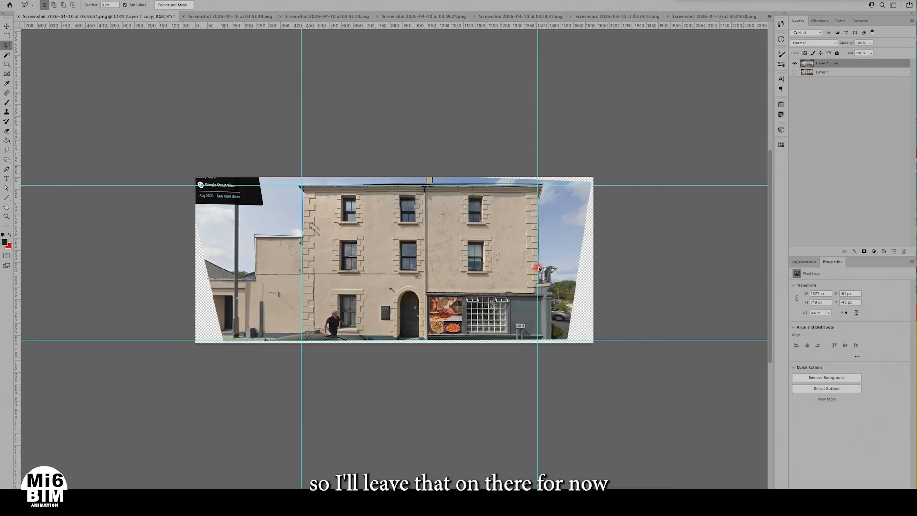
pyautogui.moveTo(539, 267)
pyautogui.mouseDown()
pyautogui.moveTo(556, 268)
pyautogui.moveTo(555, 339)
pyautogui.mouseUp()
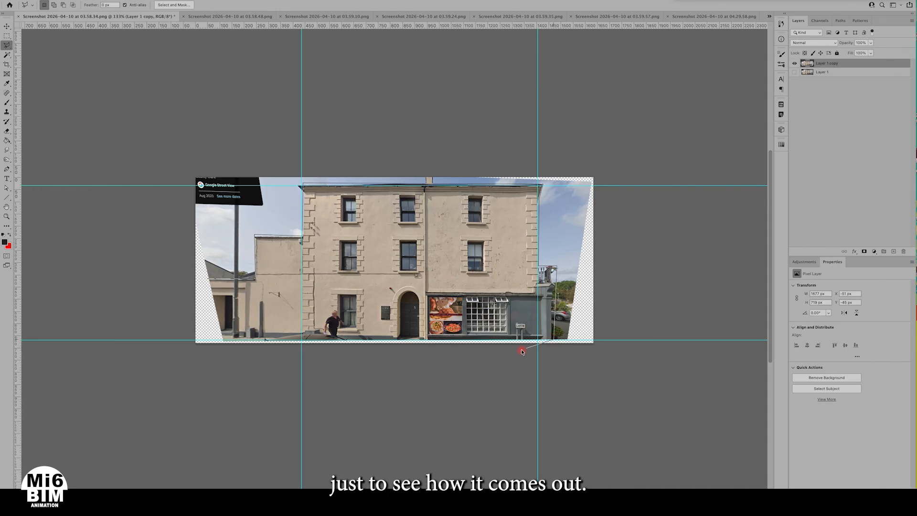
pyautogui.click(211, 341)
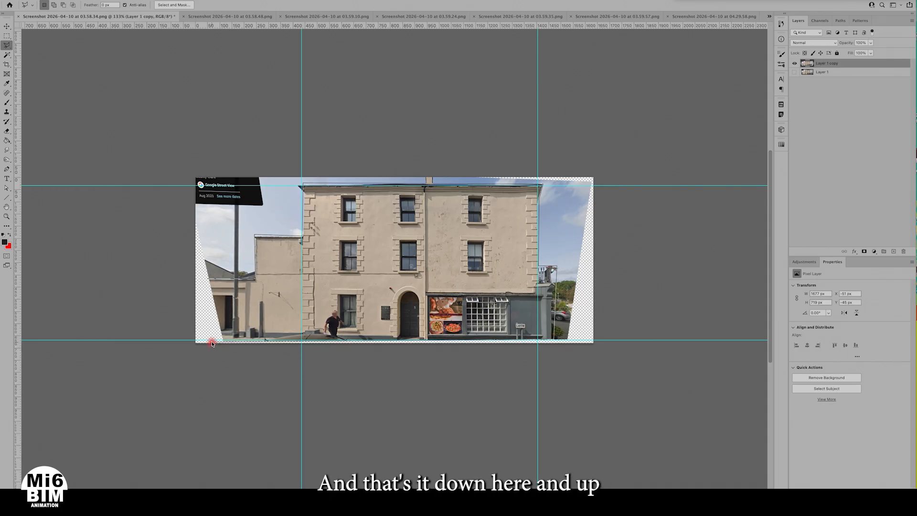
pyautogui.click(208, 278)
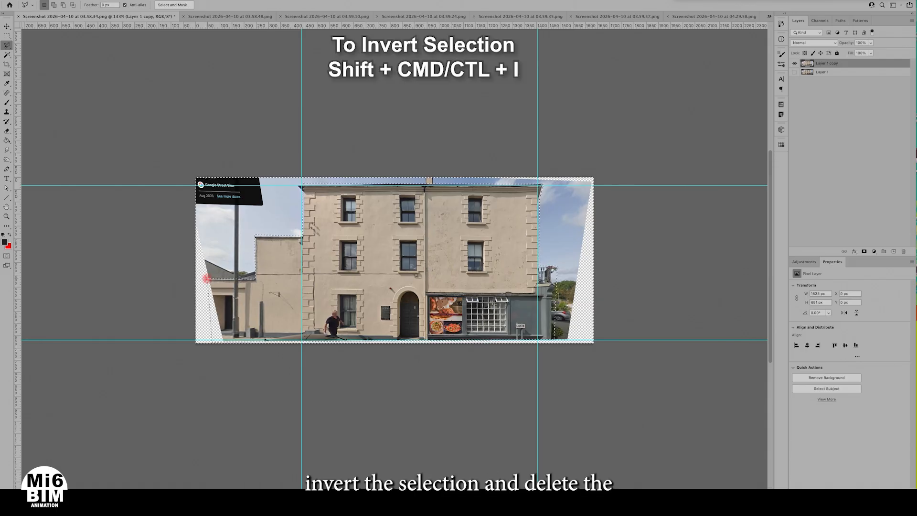
pyautogui.press('super+shift+i')
pyautogui.press('Delete')
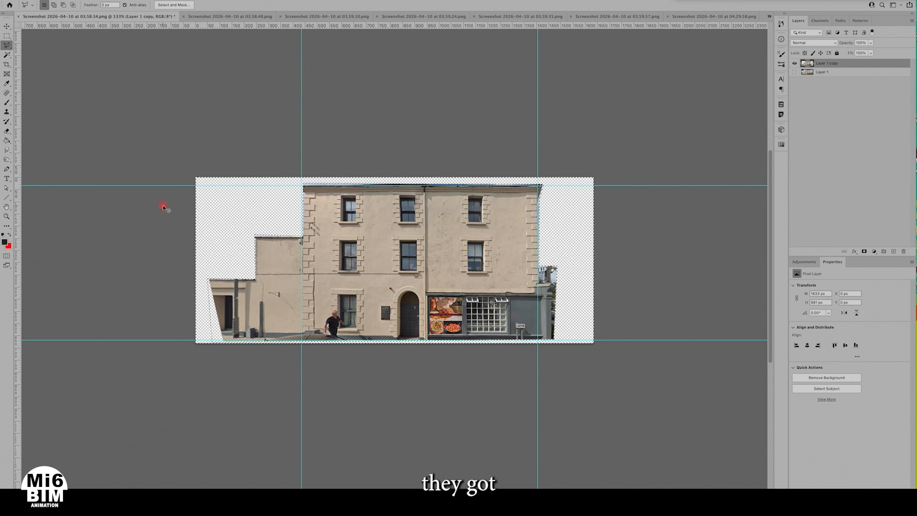
# Deselect and extend the canvas to the left with the Crop tool, to a total width of about 3800 px.
pyautogui.scroll(-5, 229, 145)
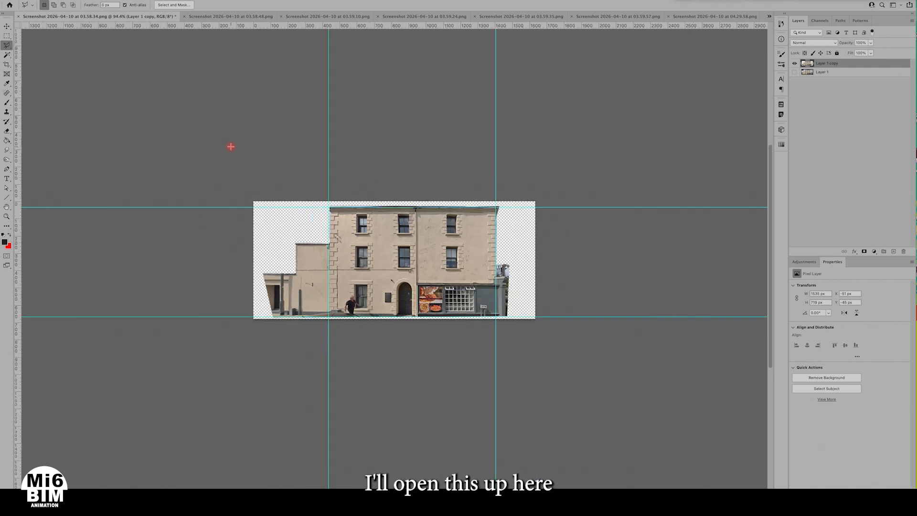
pyautogui.click(18, 67)
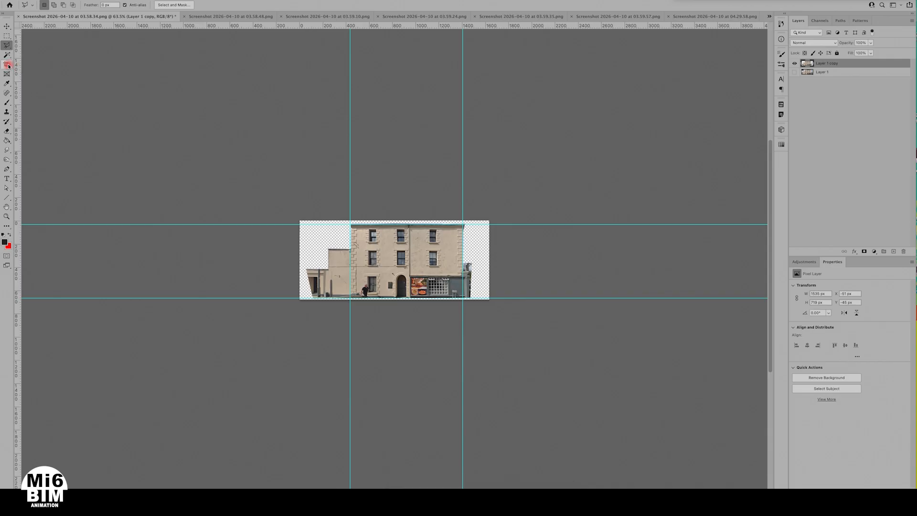
pyautogui.moveTo(298, 262); pyautogui.dragTo(170, 256)
pyautogui.press('Return')
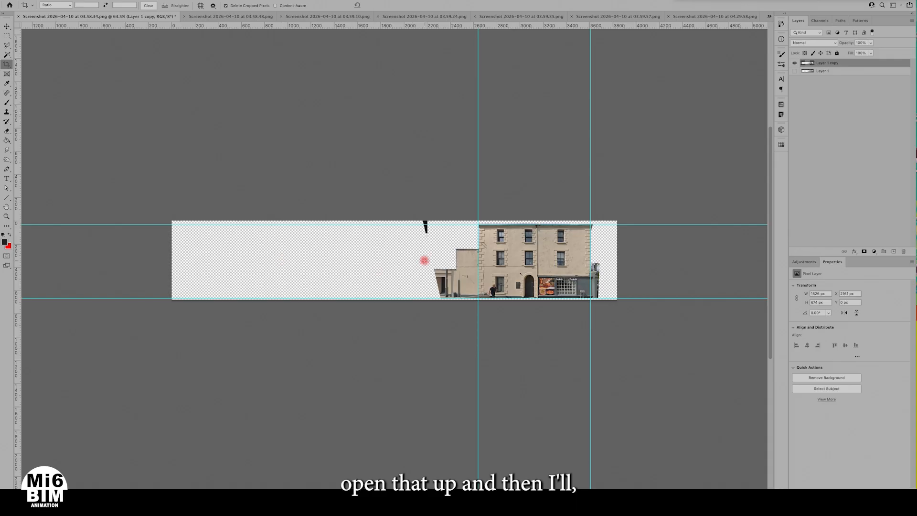